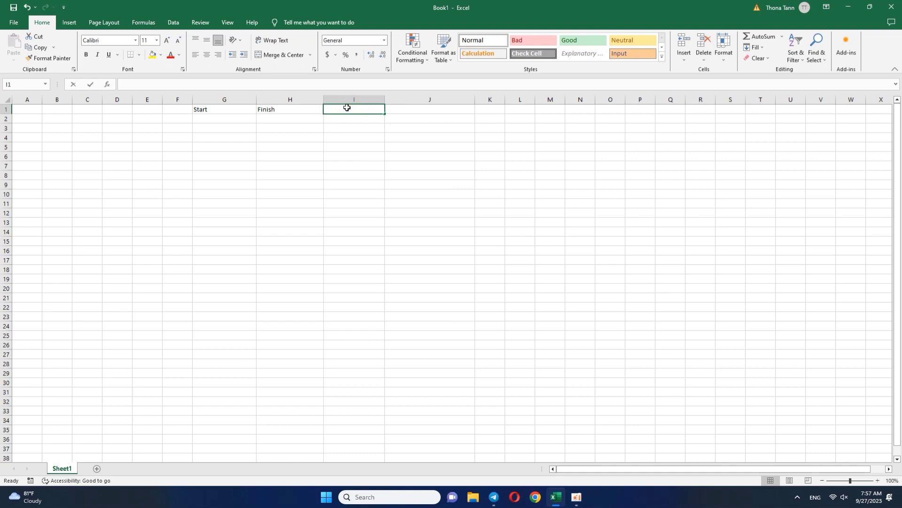
Enter the header Holiday in cell I1
type("Holiday")
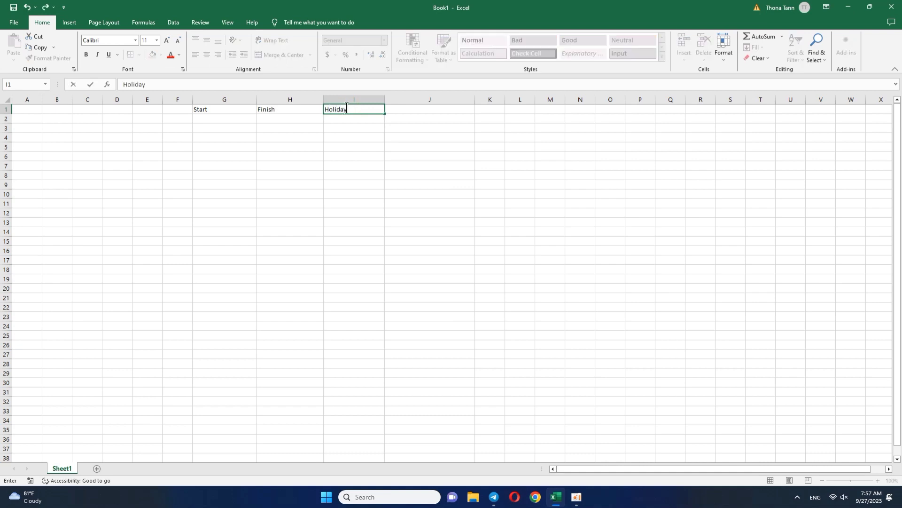
left_click(368, 128)
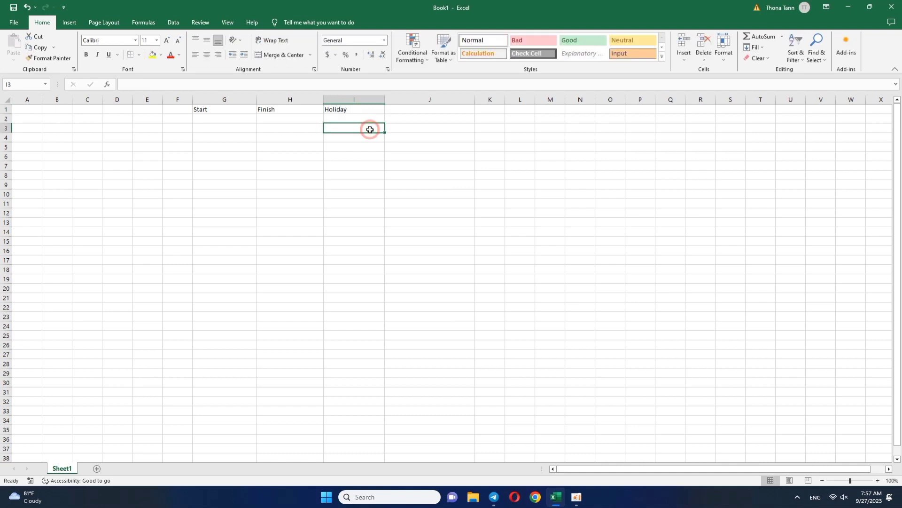
Format the cells G2:I30 under the three headers as dates of the type 14-Mar-12
left_click(212, 121)
left_click_drag(212, 120, 371, 375)
right_click(242, 166)
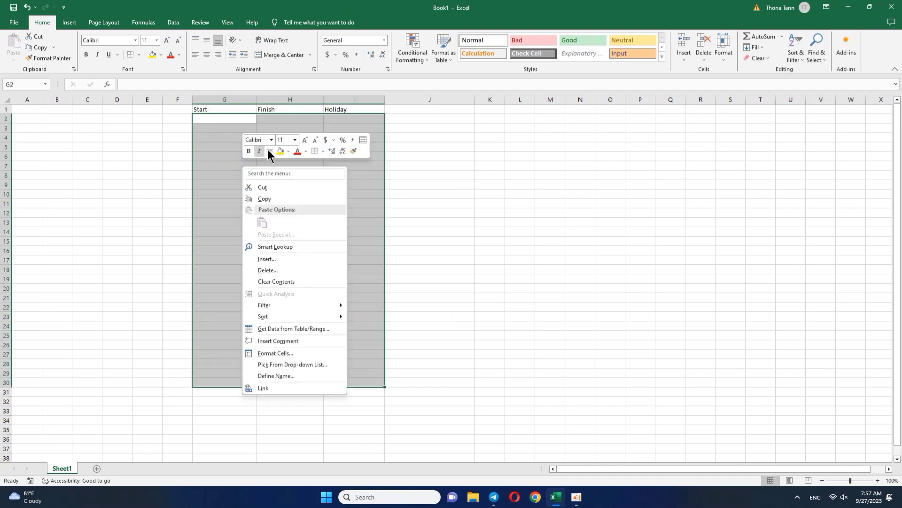
left_click(288, 353)
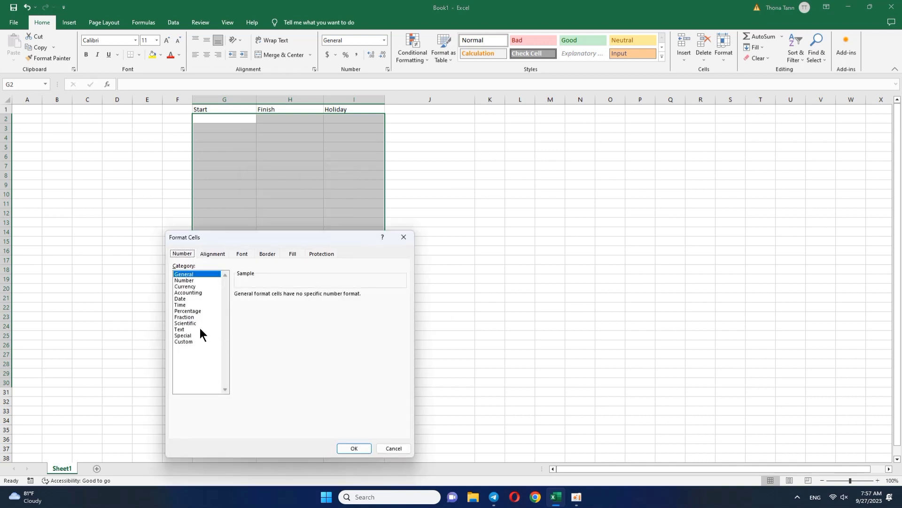
left_click(179, 299)
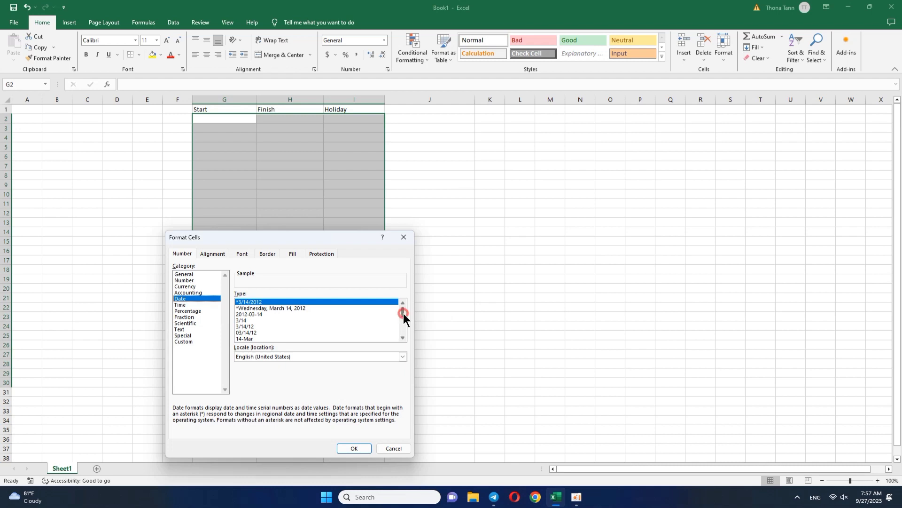
left_click_drag(404, 313, 404, 320)
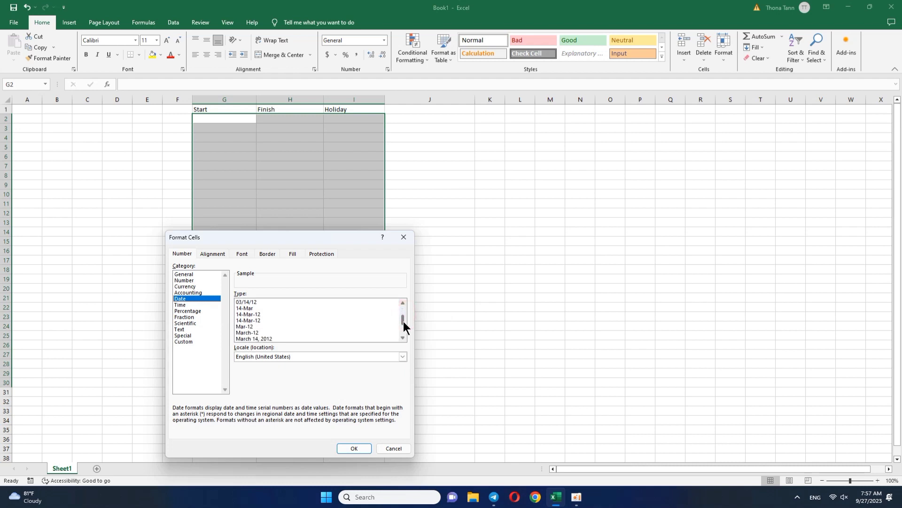
left_click(248, 313)
left_click(354, 448)
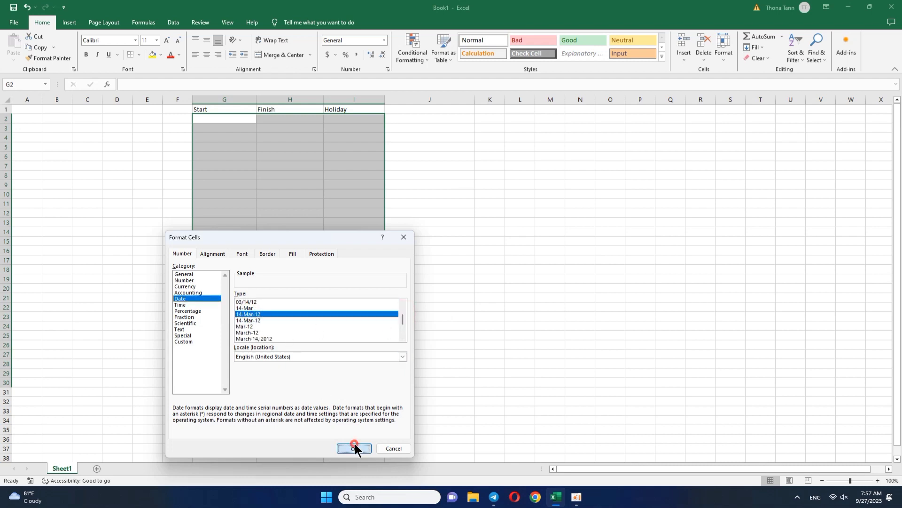
Enter the start date 09-01-2023 in cell G2 and the finish date 09-30-2023 in cell H2
left_click(222, 123)
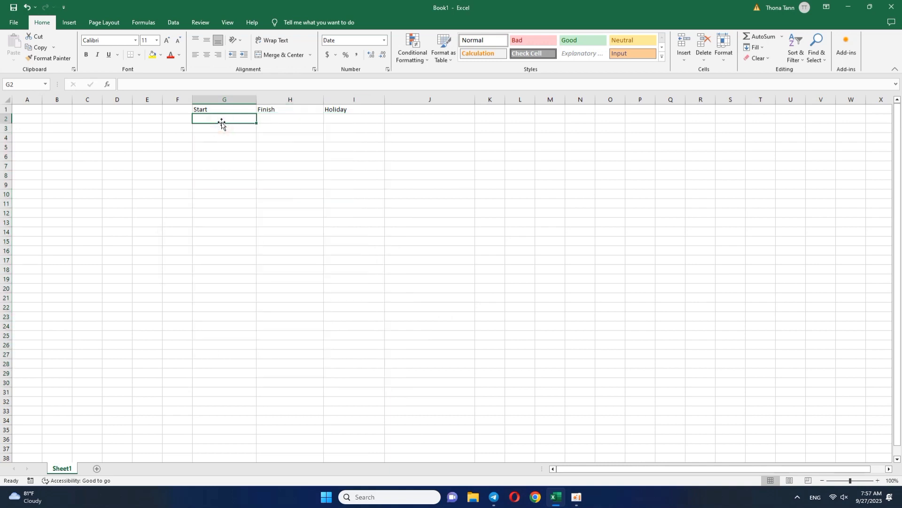
type("09-01-2023")
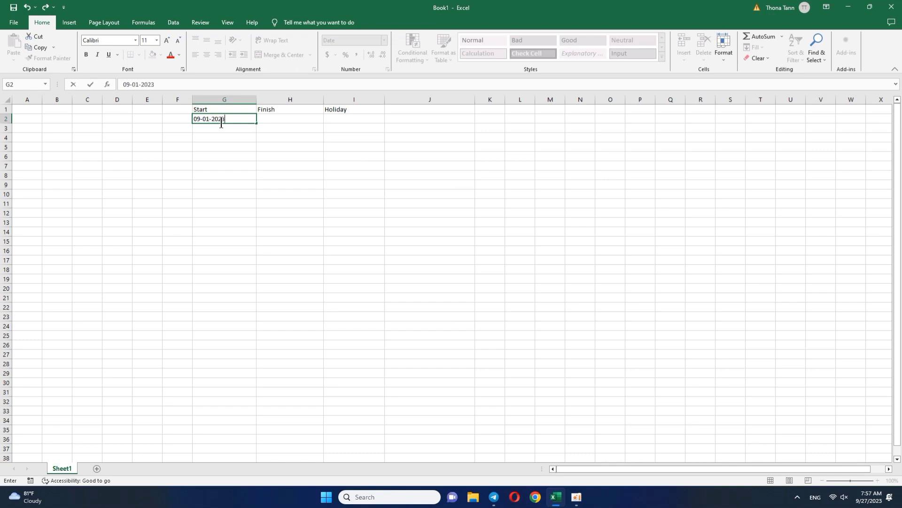
key("Return")
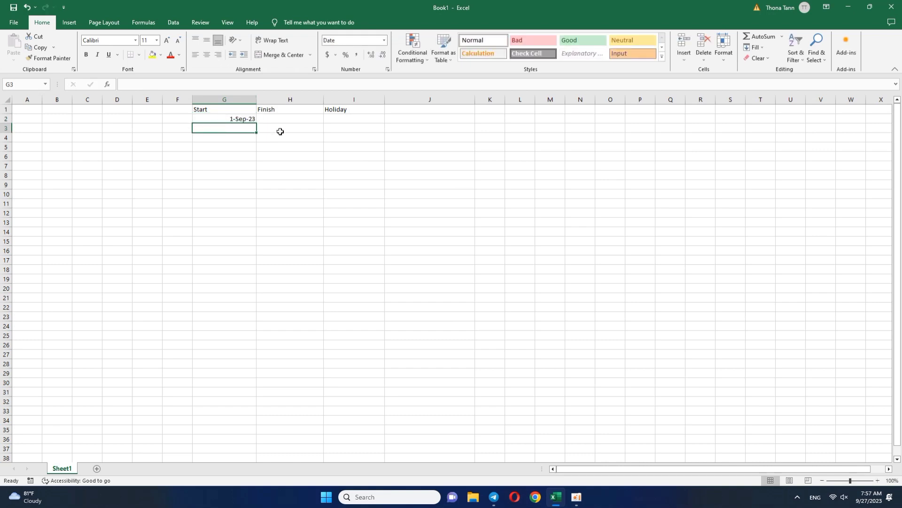
left_click(291, 118)
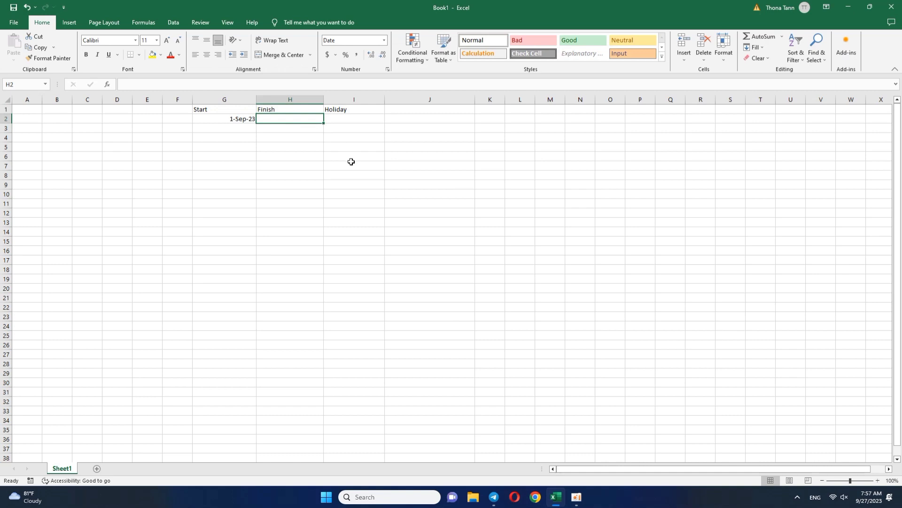
type("09-30-2023")
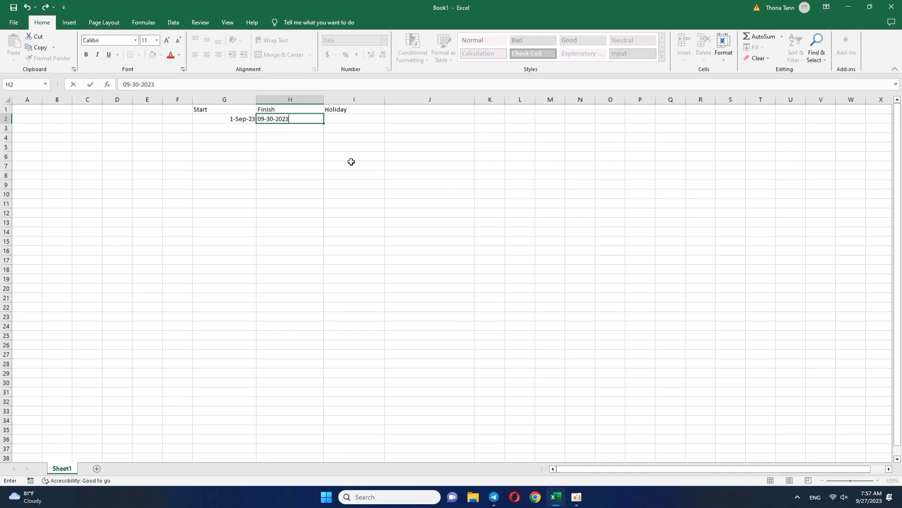
key("Return")
left_click(237, 119)
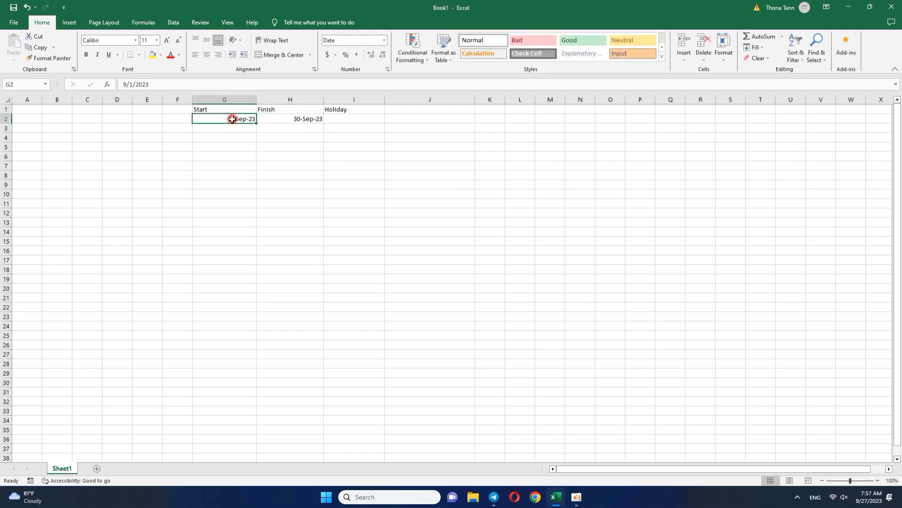
left_click(298, 119)
Calculate the difference between the finish and start dates in cell J2 with the formula =H2-G2
left_click(439, 108)
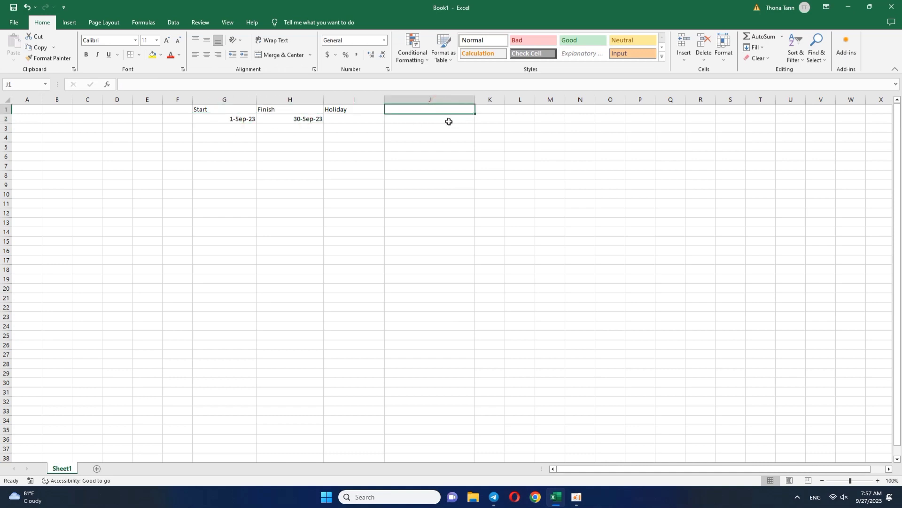
left_click(449, 122)
type("=")
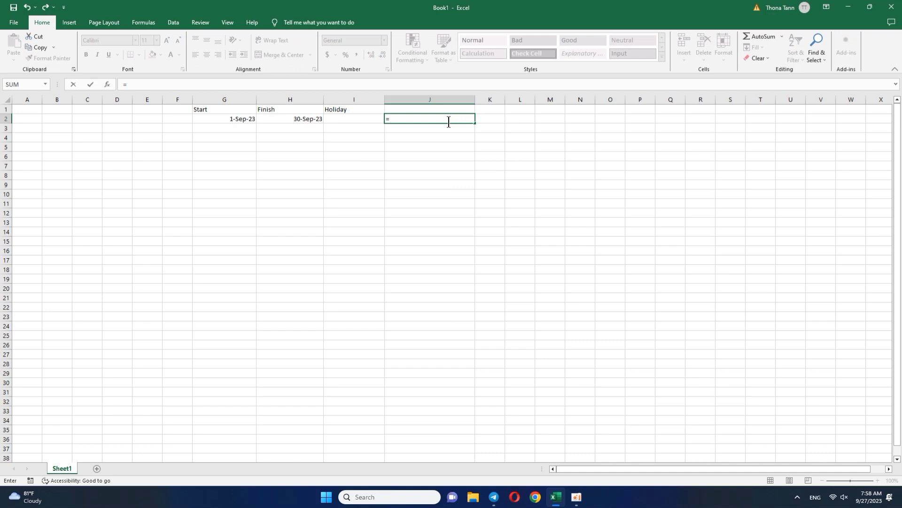
left_click(289, 120)
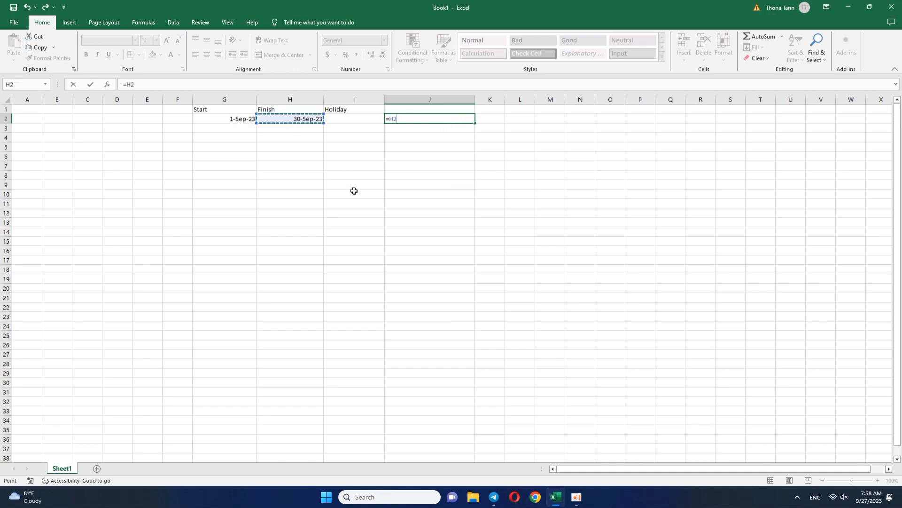
type("-")
left_click(246, 122)
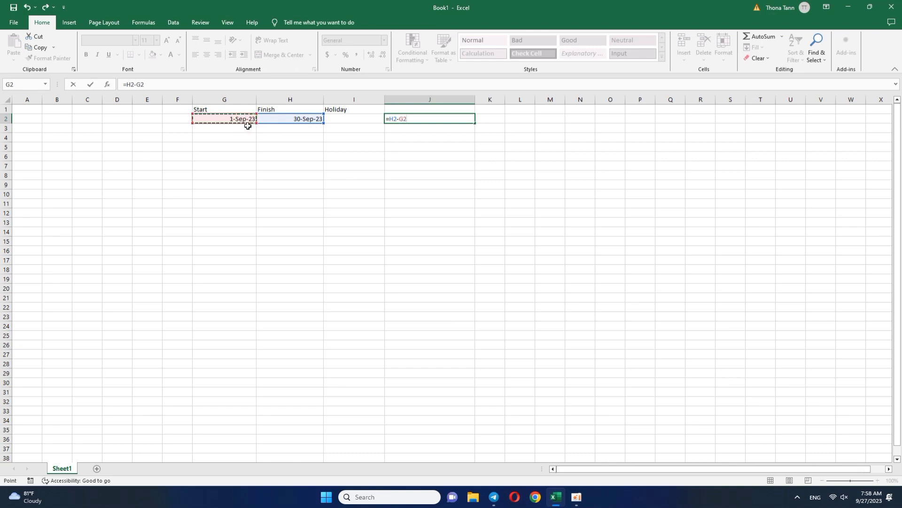
key("Return")
left_click(485, 155)
left_click(439, 121)
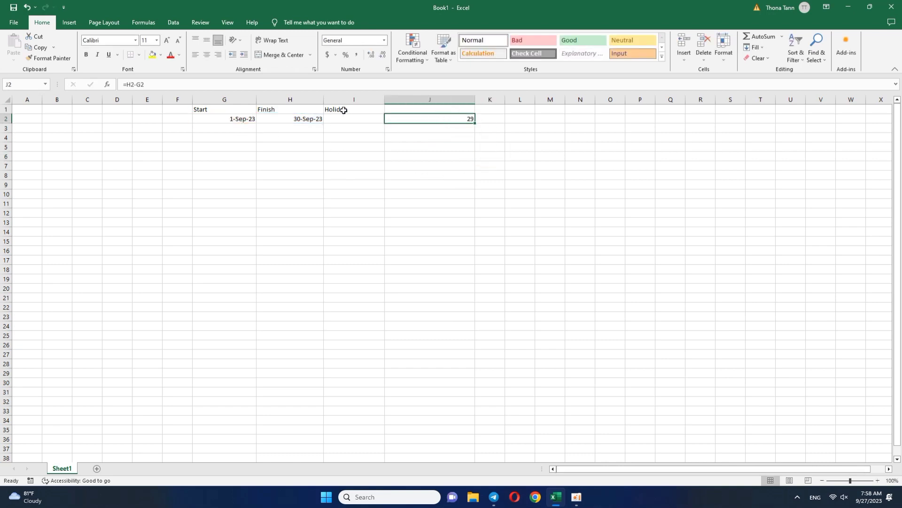
Calculate the working days in cell J2 with NETWORKDAYS, using G2 as start, H2 as end and I2:I48 as holidays
left_click(414, 117)
type("=net")
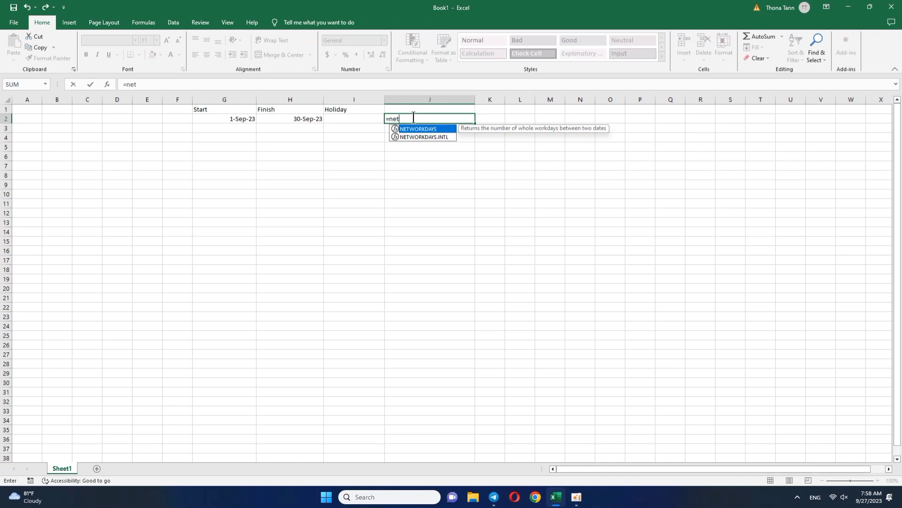
double_click(424, 129)
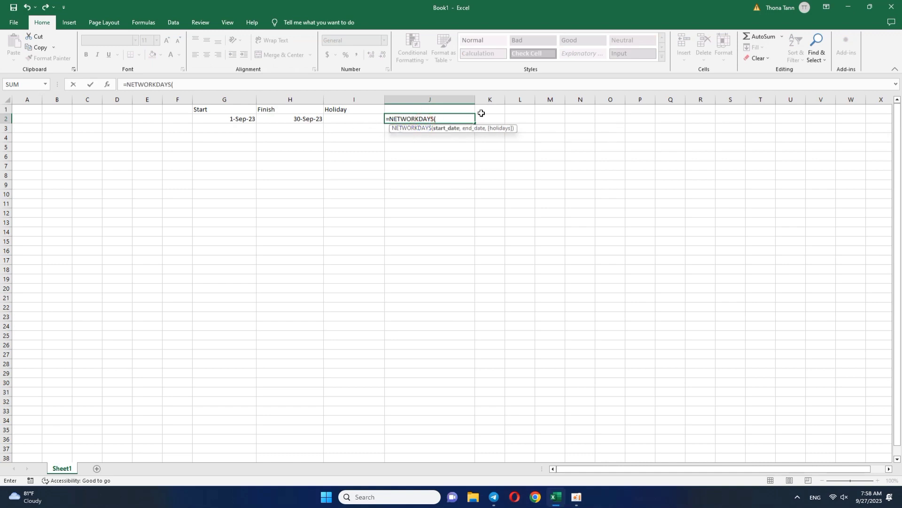
left_click(230, 119)
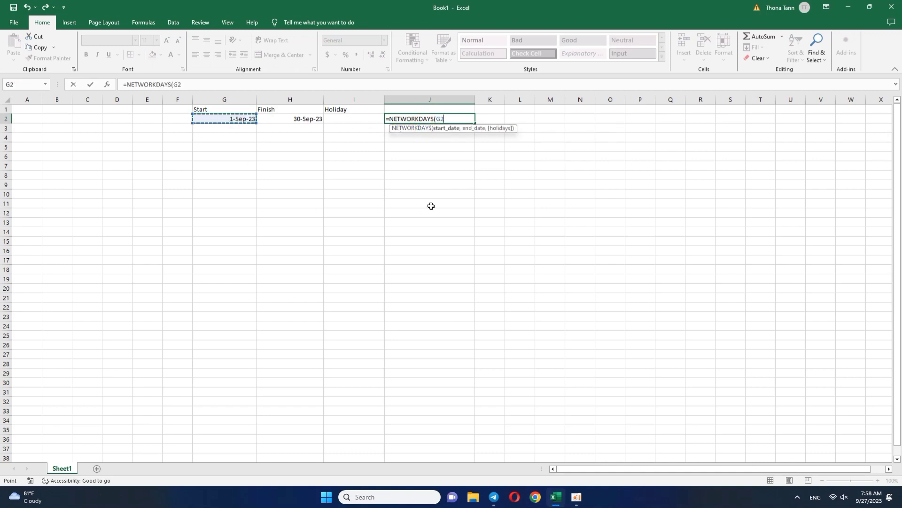
type(",")
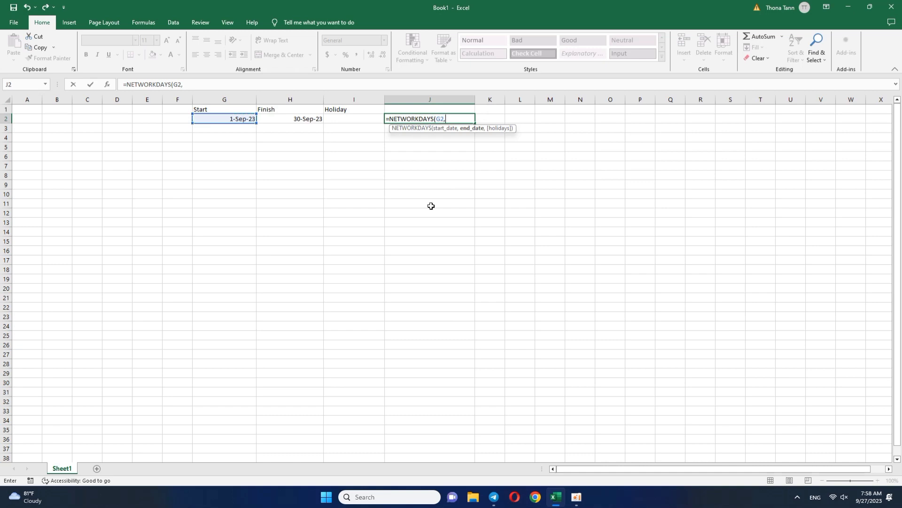
left_click(299, 119)
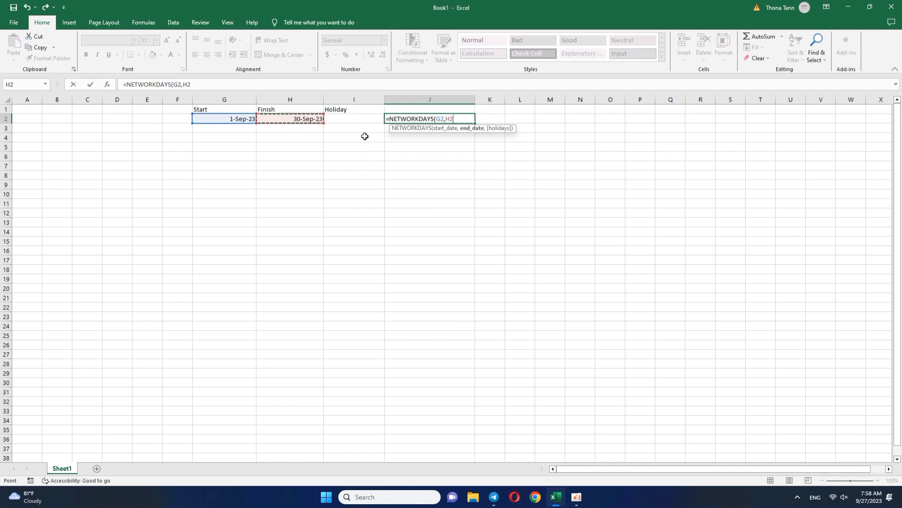
type(",")
left_click_drag(361, 118, 376, 480)
scroll(544, 284, "up", 3)
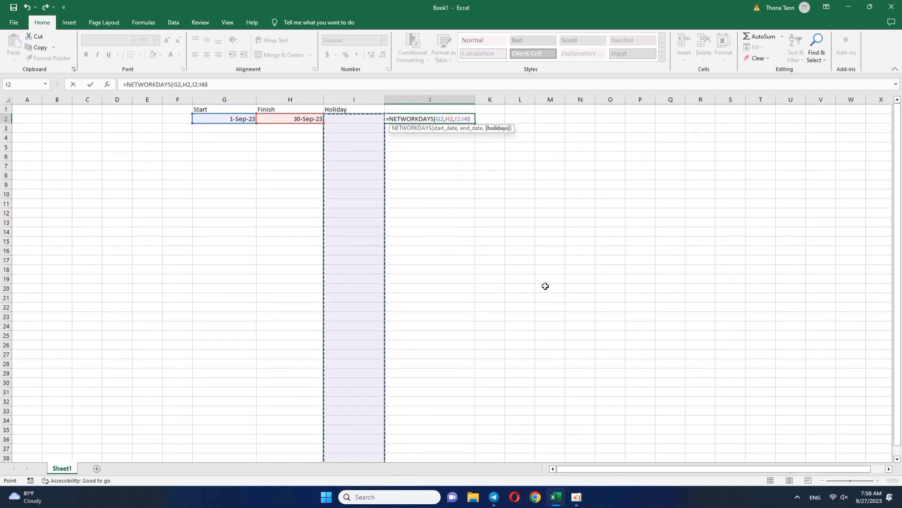
key("Return")
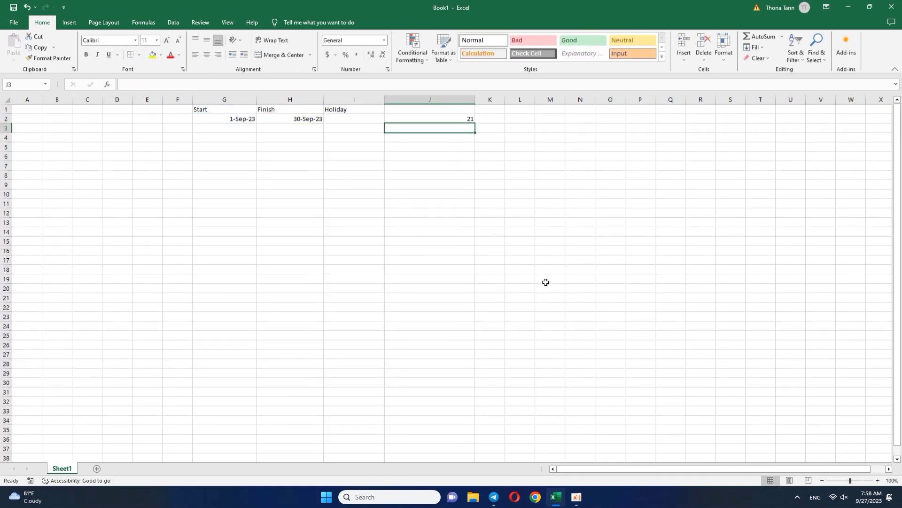
Check the workdays of September 2023 in the system calendar against the formula in cell J2
left_click(441, 118)
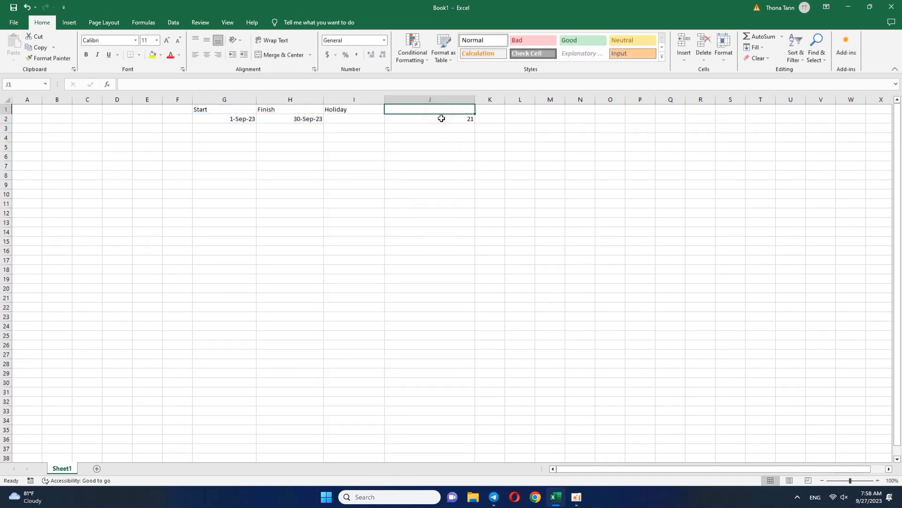
left_click(865, 498)
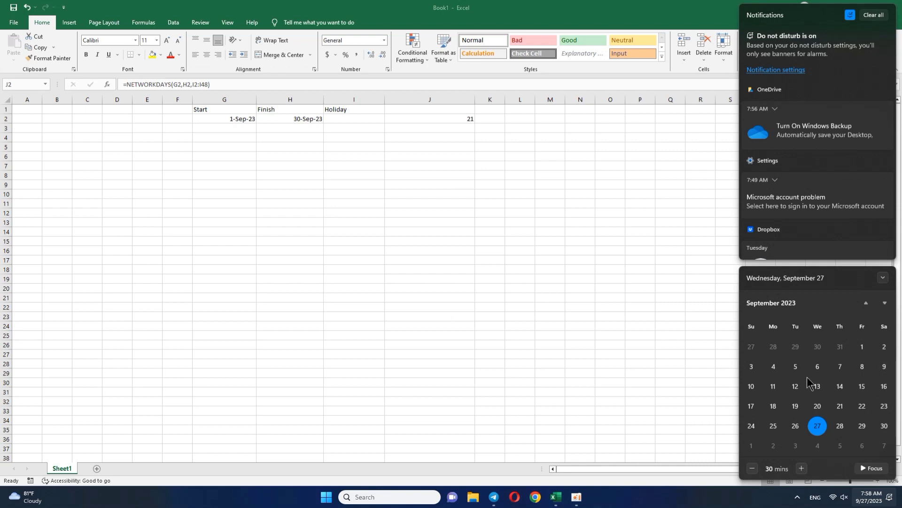
left_click(579, 292)
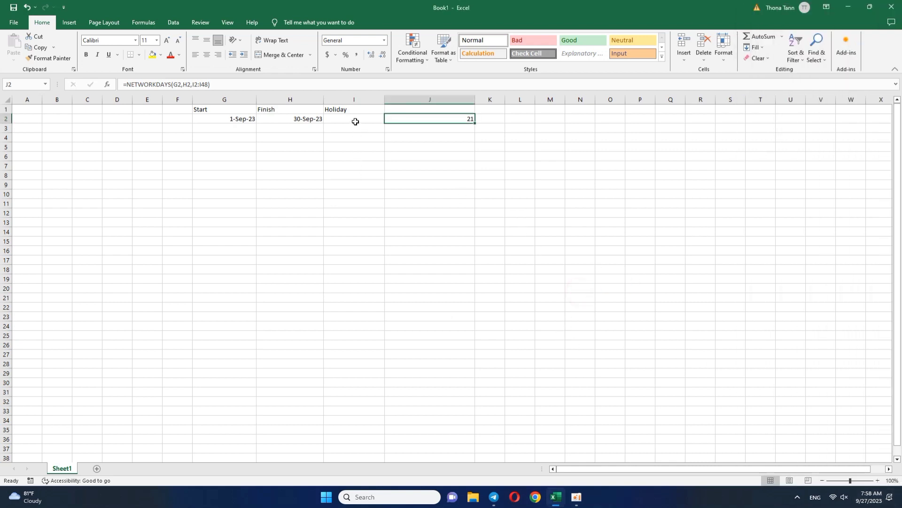
Enter the holiday date 09-4-23 in cell I2 and check the working-day count in J2
left_click(355, 122)
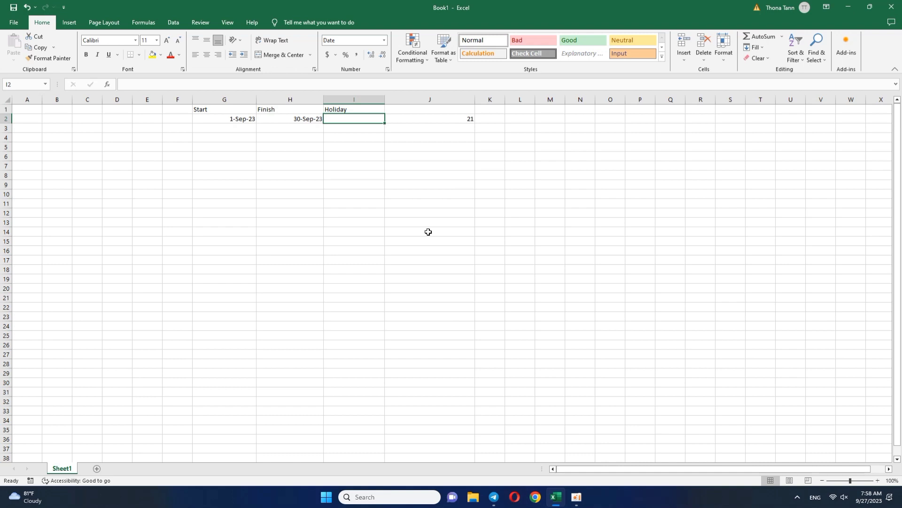
type("09-4-2")
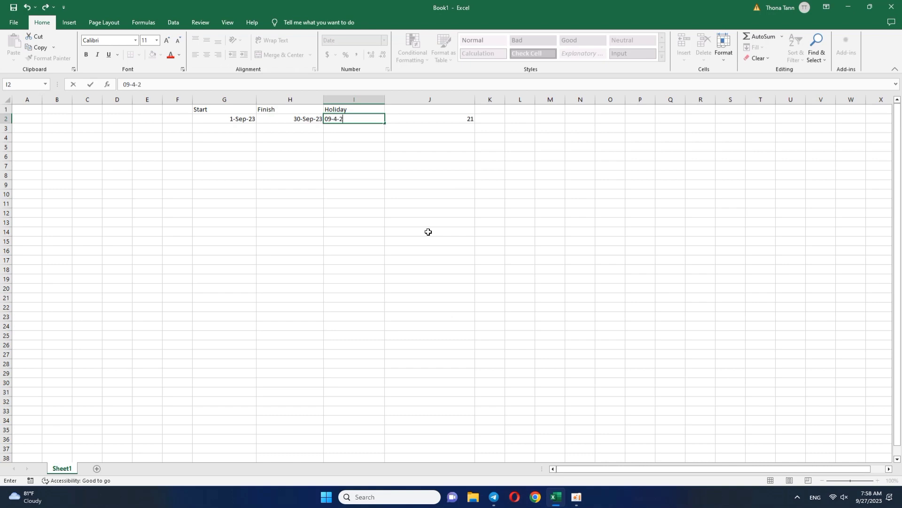
type("3")
key("Return")
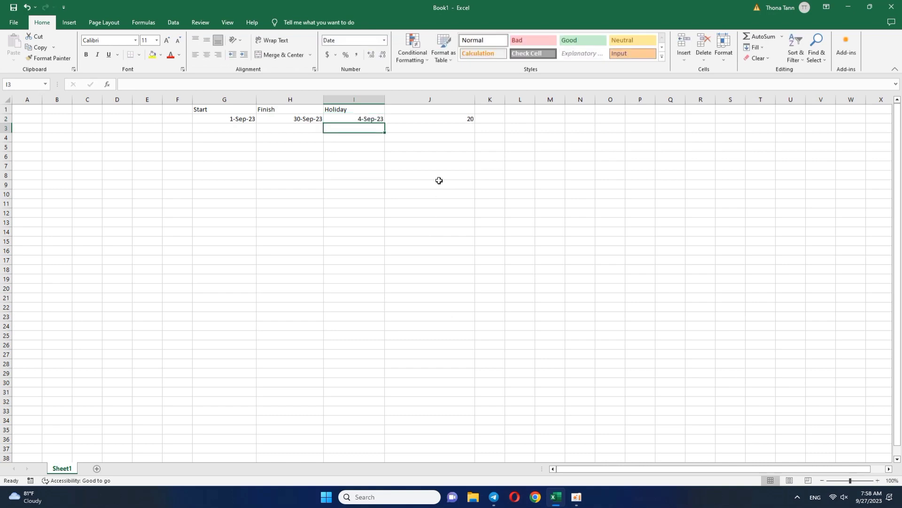
left_click(457, 119)
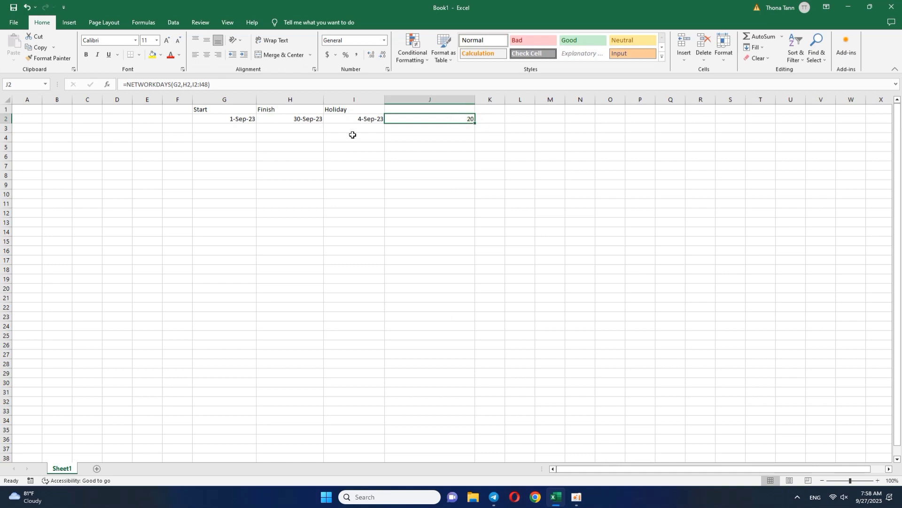
Enter the second holiday date 09-10-23 in cell I3
left_click(370, 129)
type("10-23")
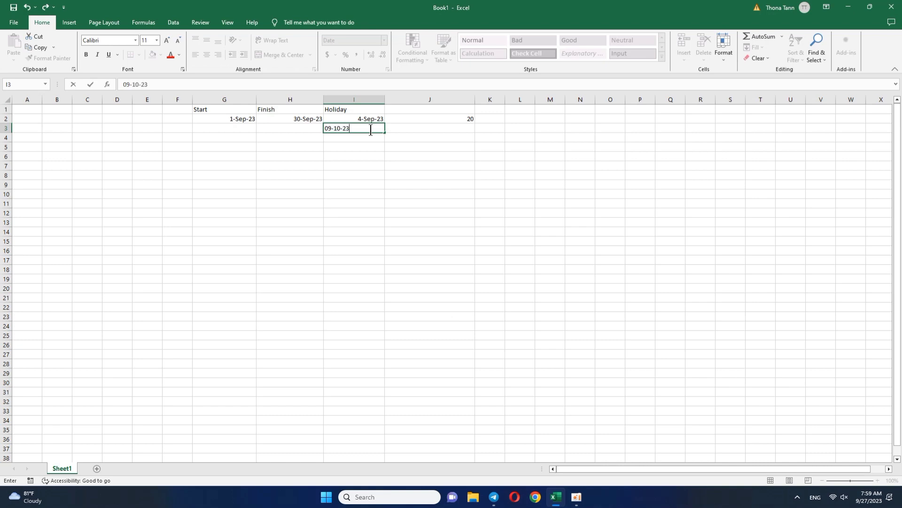
key("Return")
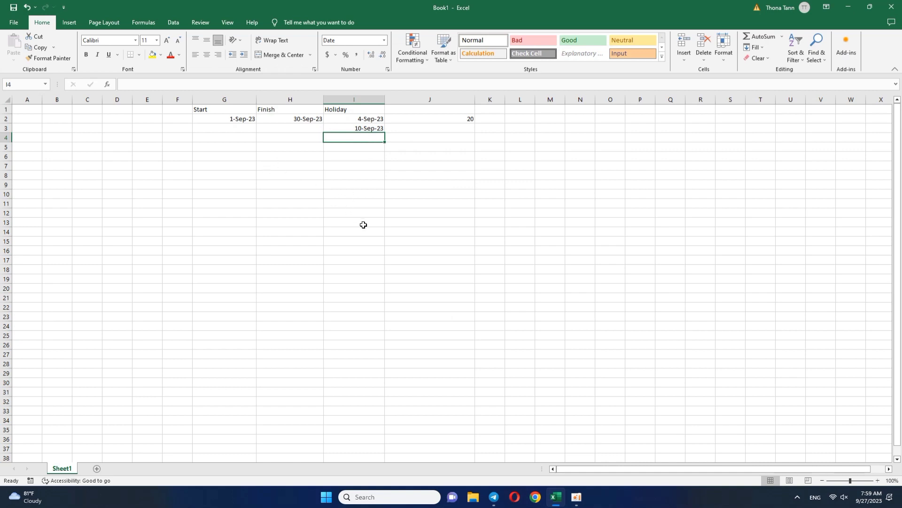
Enter the third holiday date 09-22-23 in cell I4 and check the working-day formula in J2
type("09-")
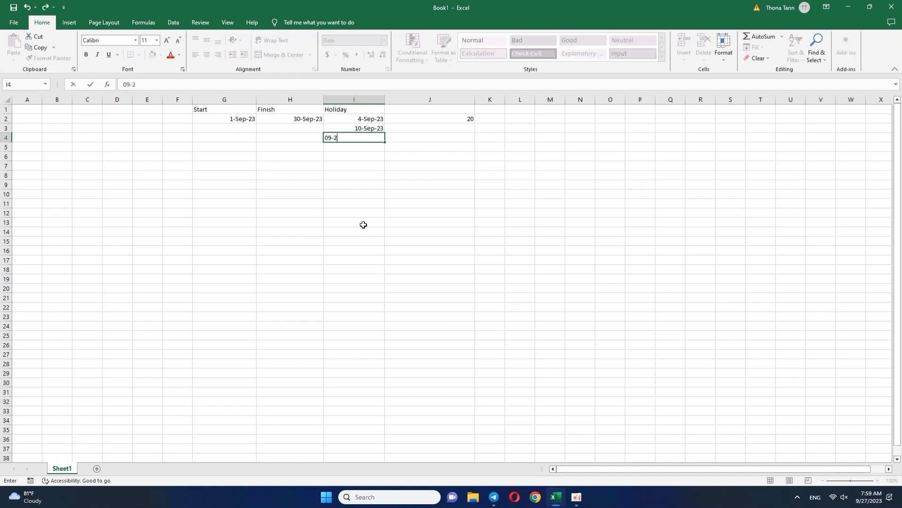
type("22-23")
key("Return")
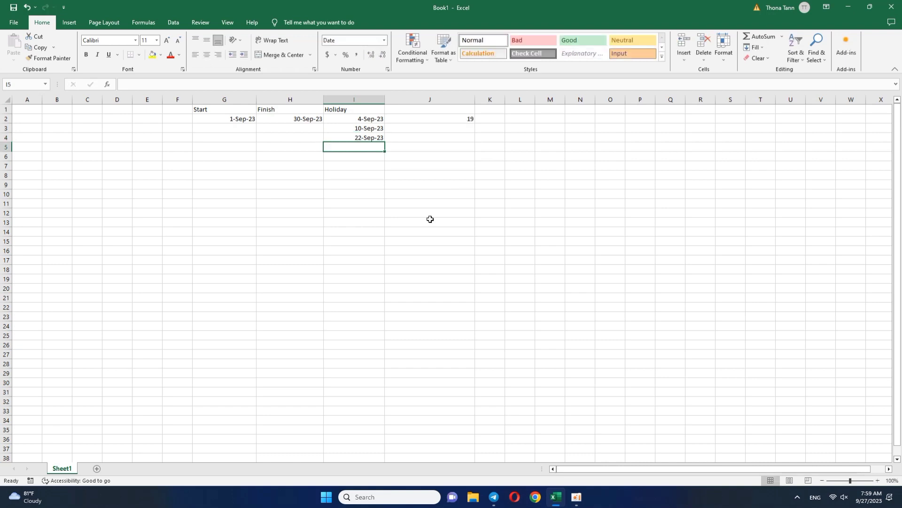
left_click(468, 119)
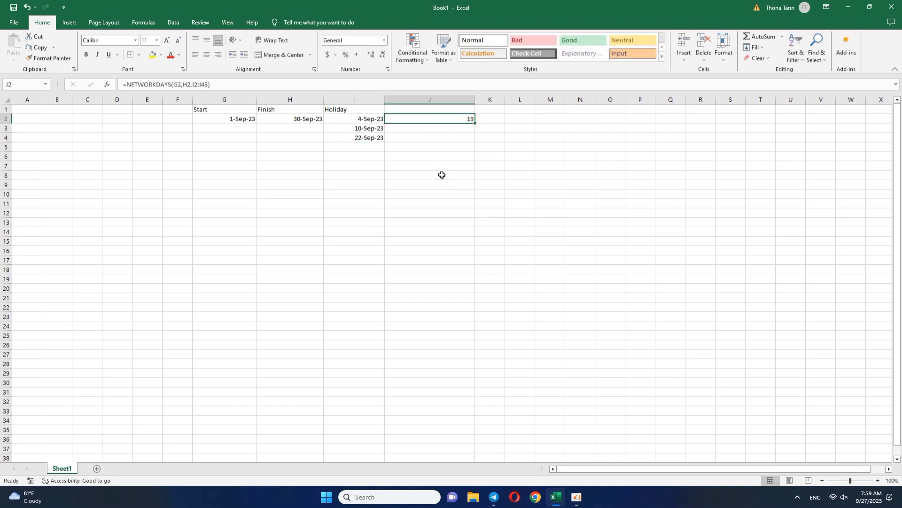
left_click(431, 109)
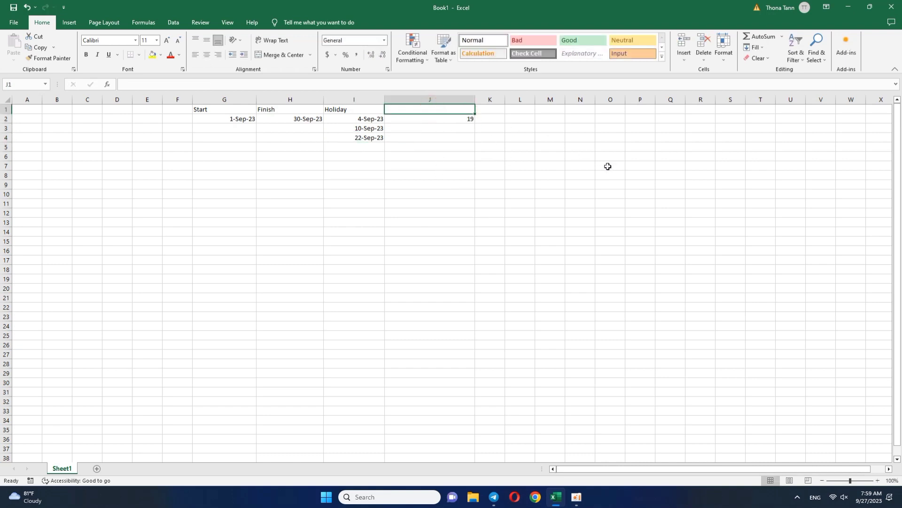
Fill the Start header cell G1 with yellow and select the Finish header cell H1
left_click(204, 109)
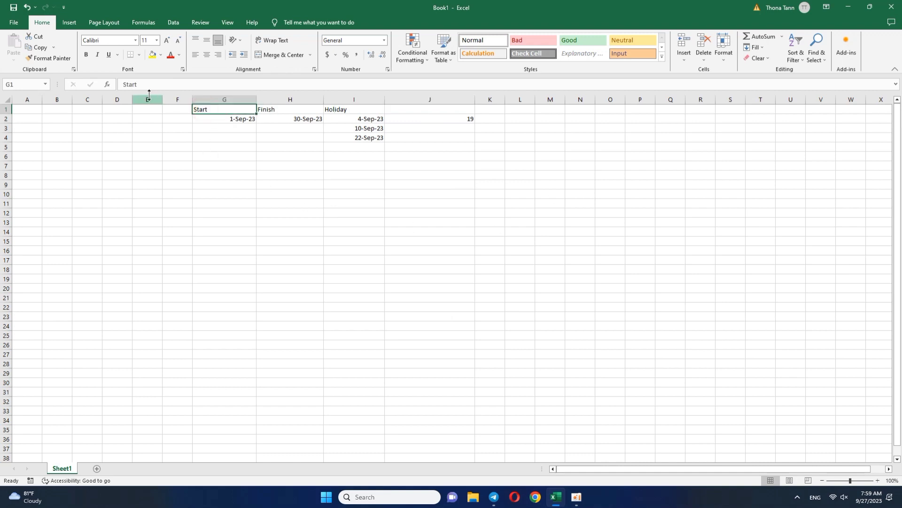
left_click(152, 55)
left_click(294, 111)
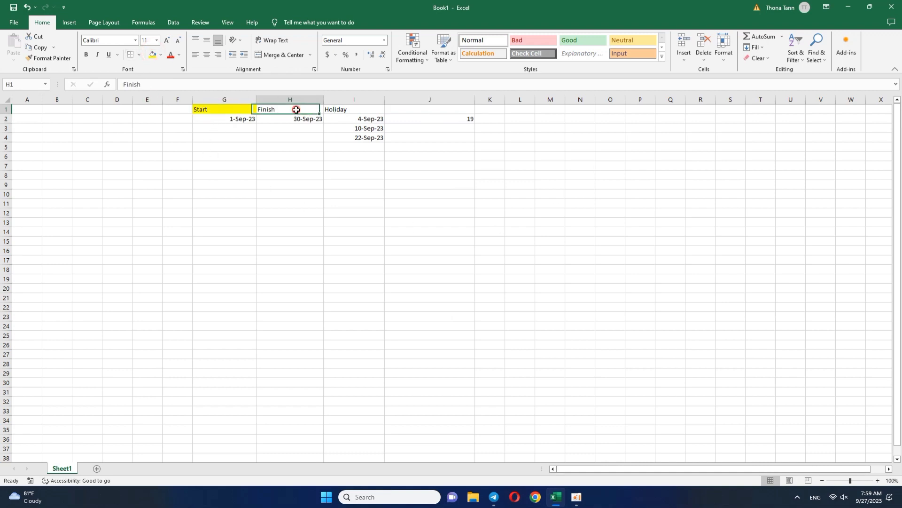
left_click(179, 55)
left_click(186, 139)
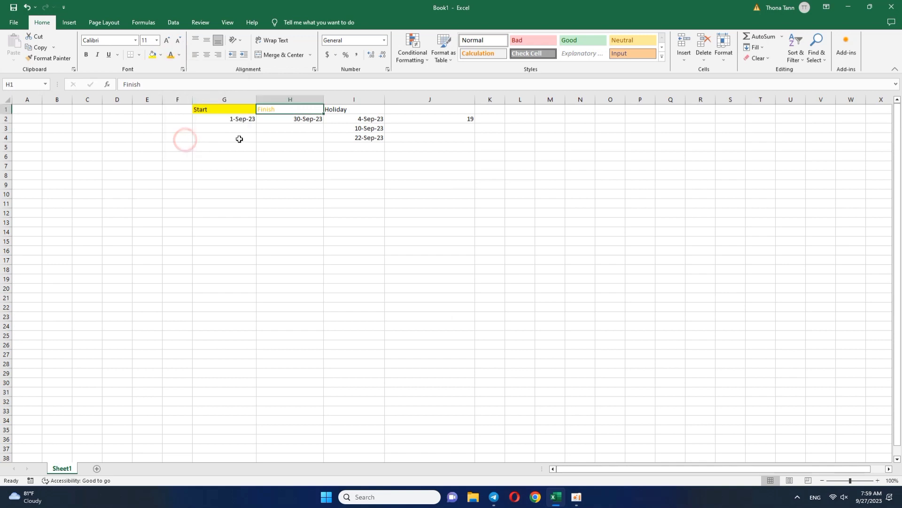
key("ctrl+z")
Fill the Finish header cell H1 with green and the Holiday header cell I1 with red
left_click(160, 55)
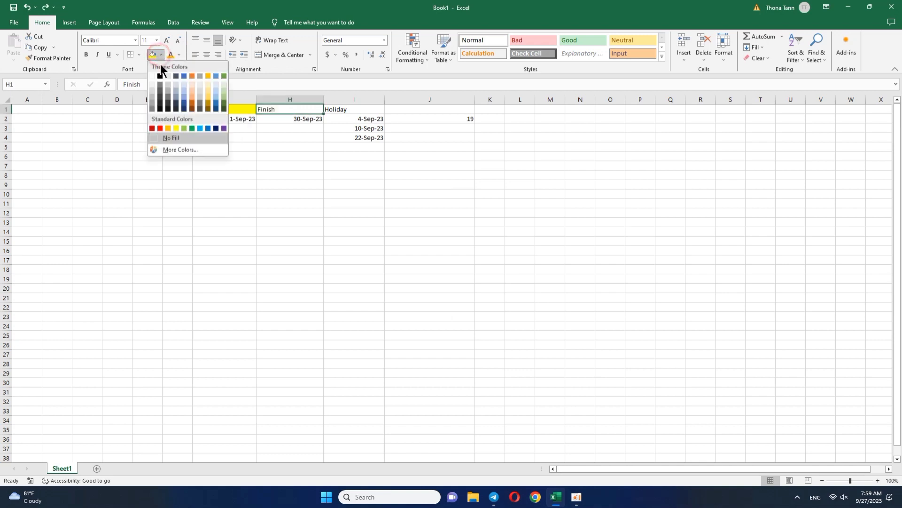
left_click(192, 128)
left_click(365, 108)
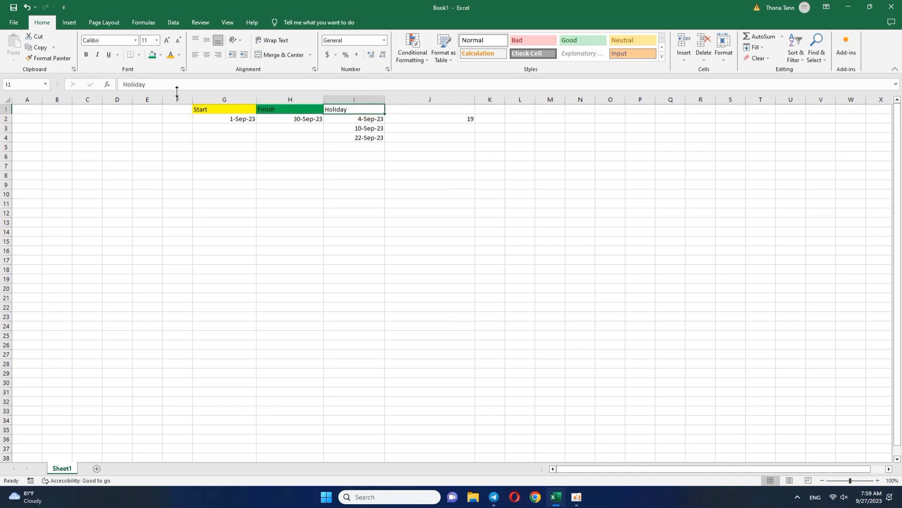
left_click(161, 55)
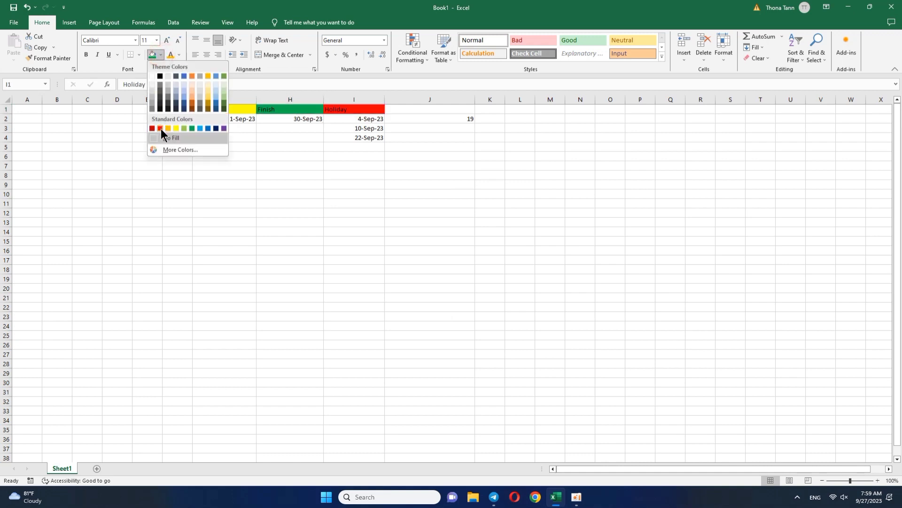
left_click(161, 128)
left_click(396, 191)
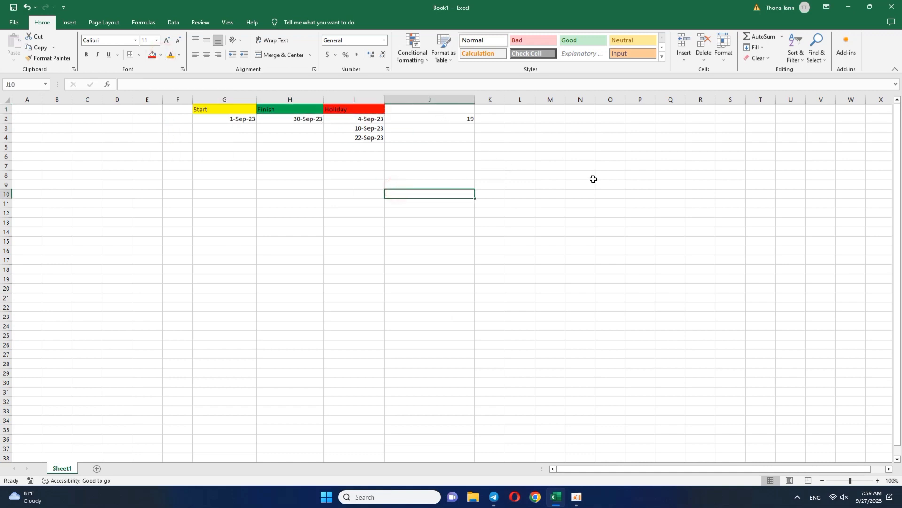
Copy the NETWORKDAYS formula from cell J2 down through J18
left_click(522, 203)
left_click(245, 134)
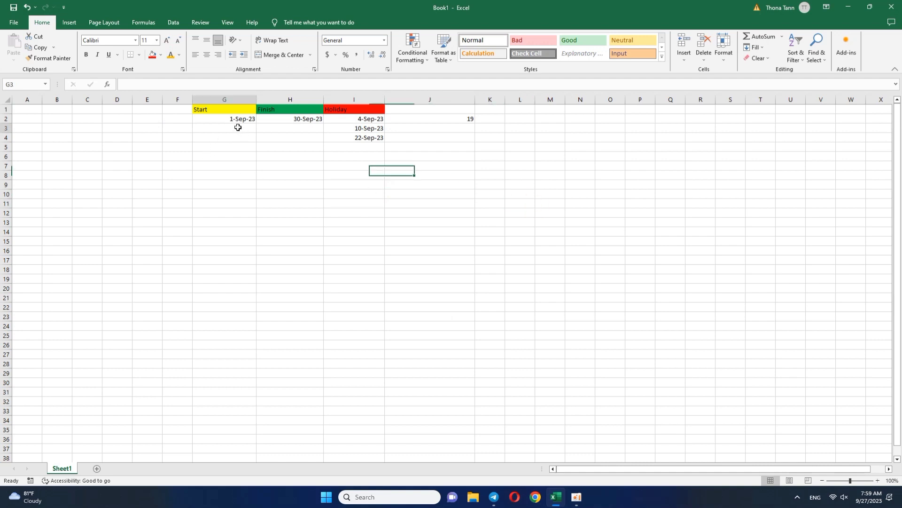
left_click(468, 120)
left_click_drag(475, 123, 475, 273)
left_click(589, 218)
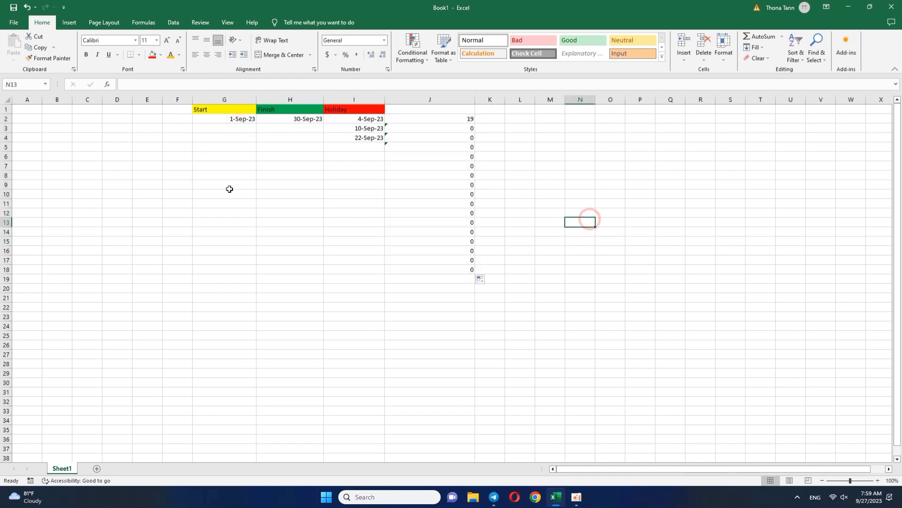
Enter the start date 09-7-23 in cell G3 and extend the finish date from H2 into H3 as a date series
left_click(235, 130)
type("09-7")
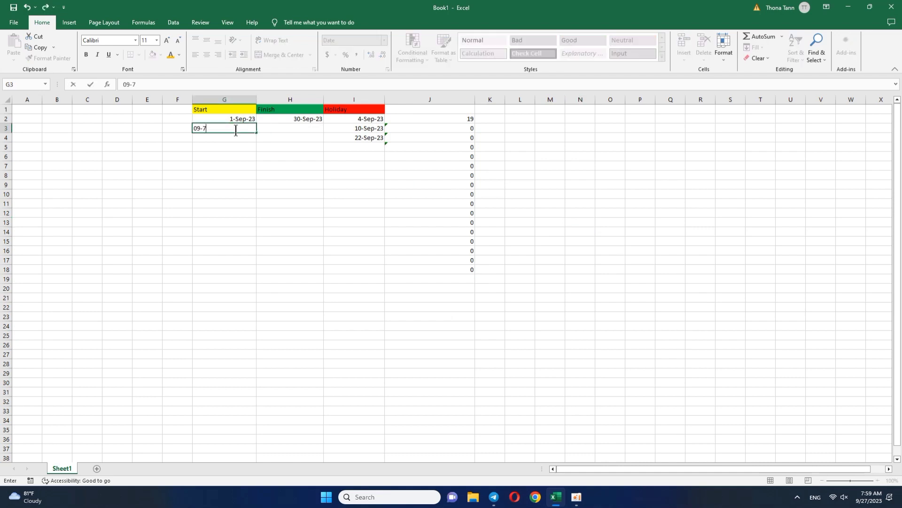
type("-23")
key("Return")
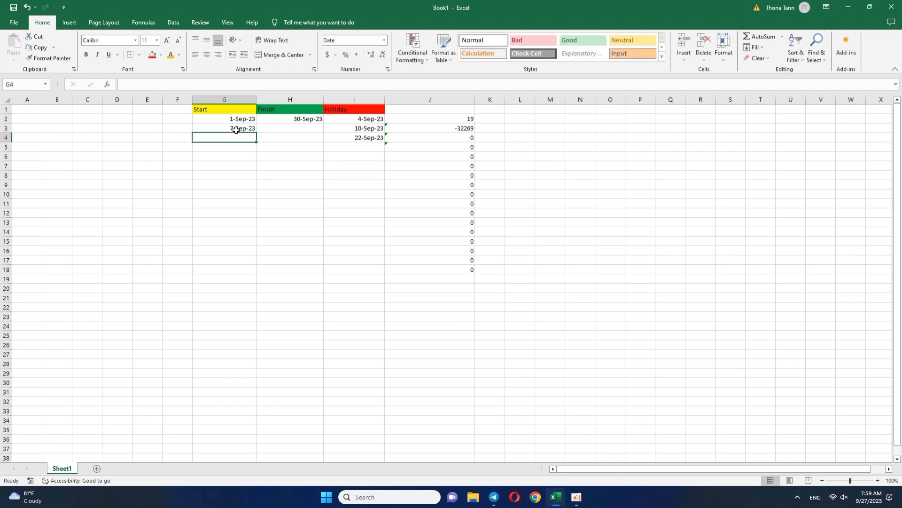
left_click(291, 125)
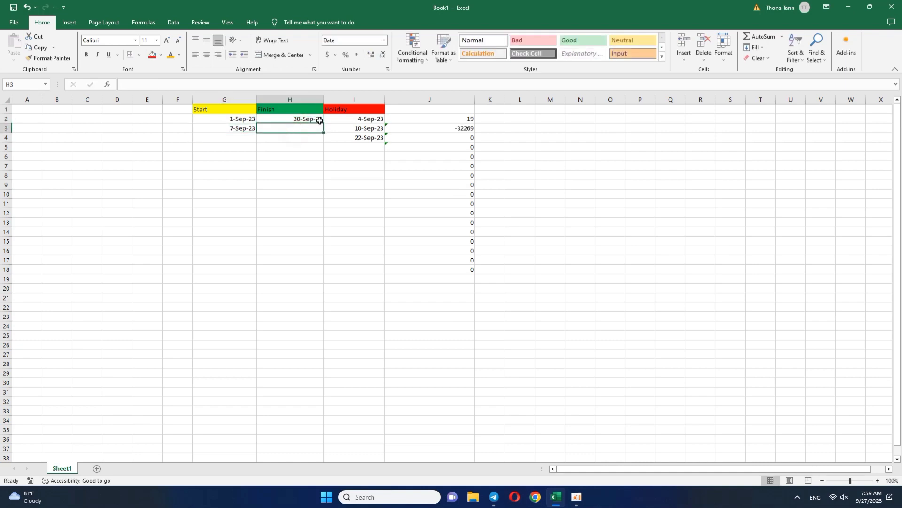
left_click_drag(323, 122, 324, 132)
left_click(290, 202)
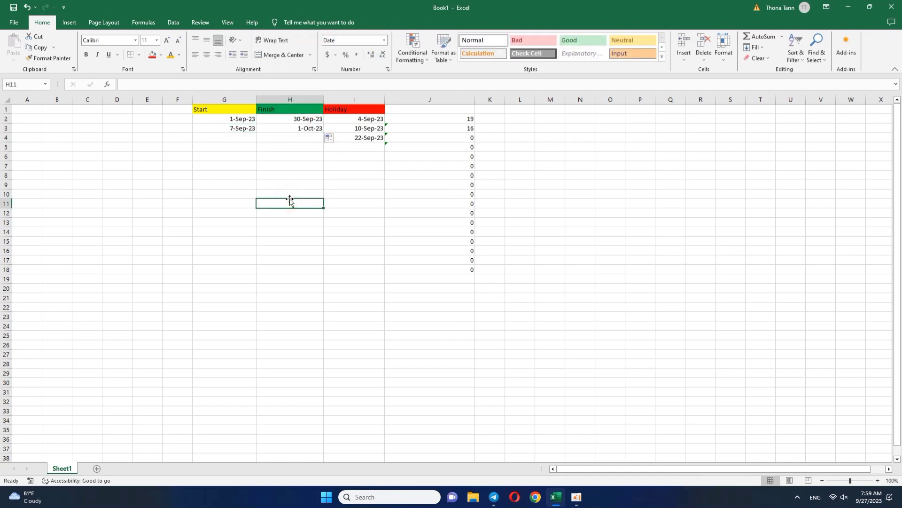
left_click(301, 130)
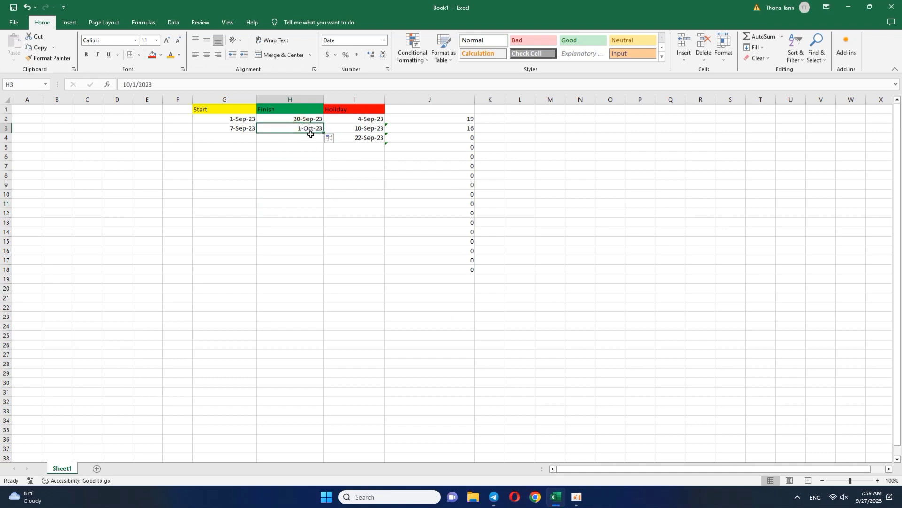
Enter the start date 09-20-23 in cell G4
left_click(229, 138)
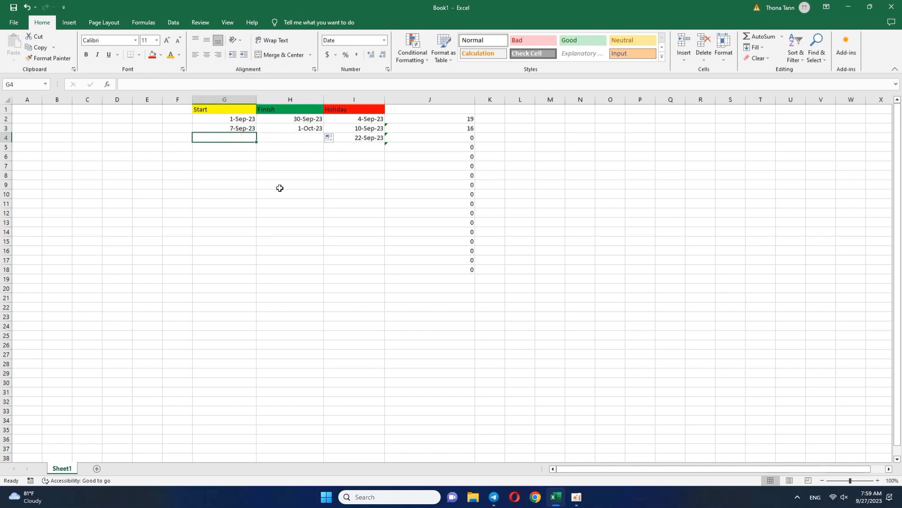
type("09")
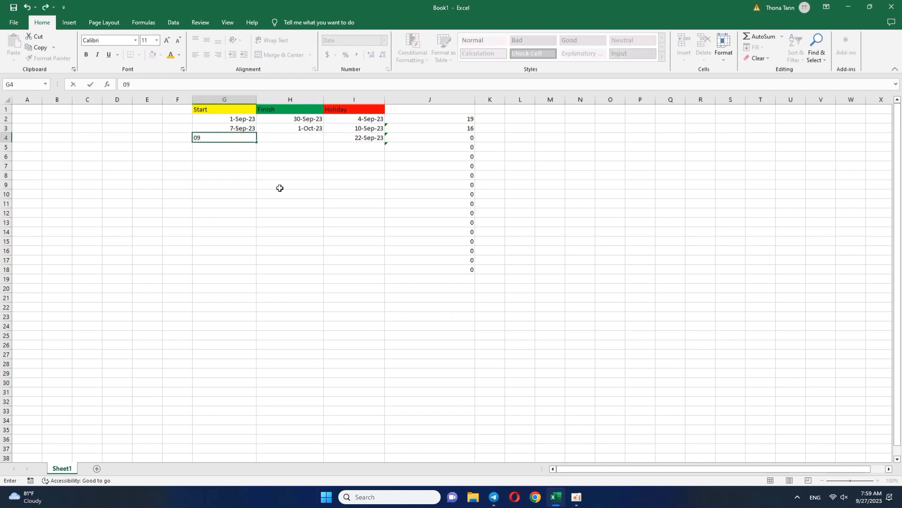
type("20-23")
key("Return")
double_click(232, 139)
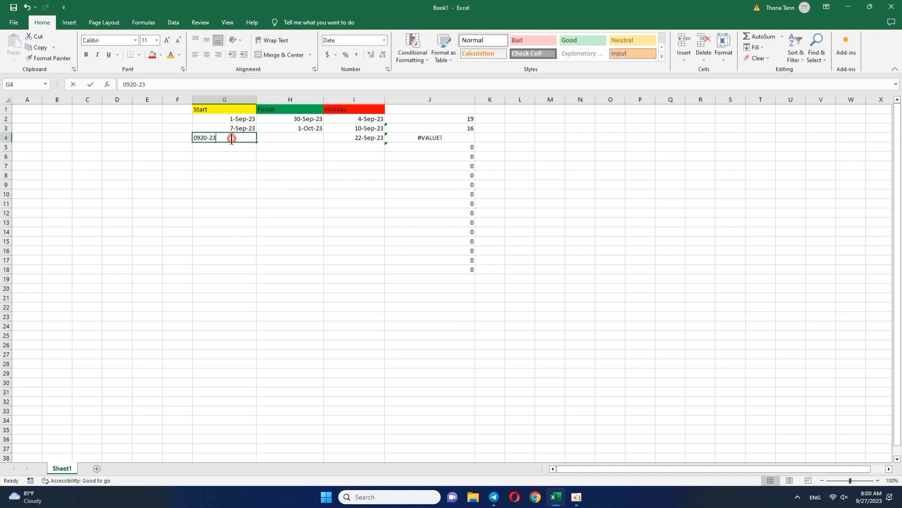
left_click(200, 138)
type("-")
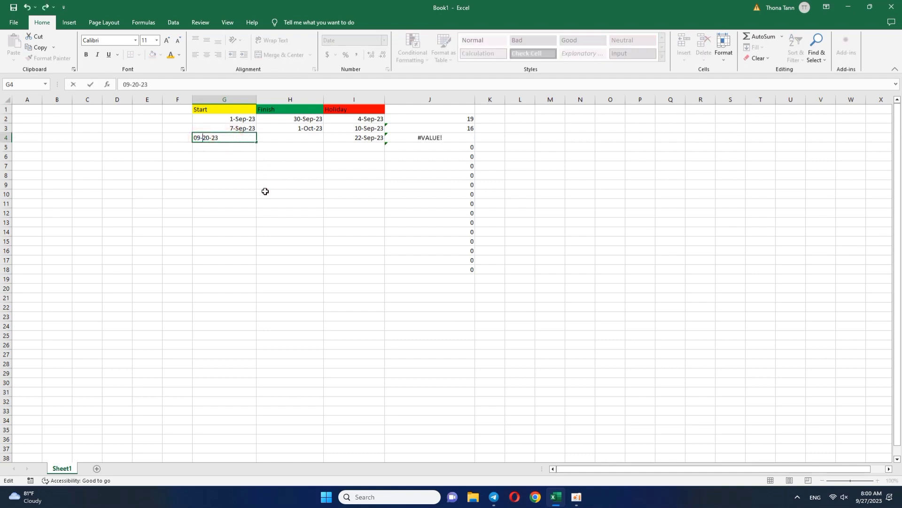
left_click(264, 191)
Extend the date in G4 across into H4 and set that finish date to 9/25/2023
left_click(307, 138)
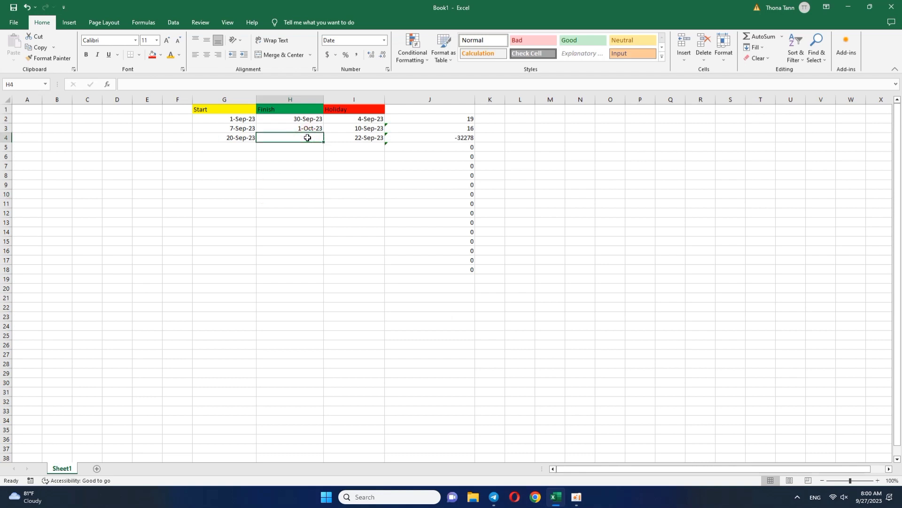
left_click(245, 139)
left_click_drag(257, 142, 304, 140)
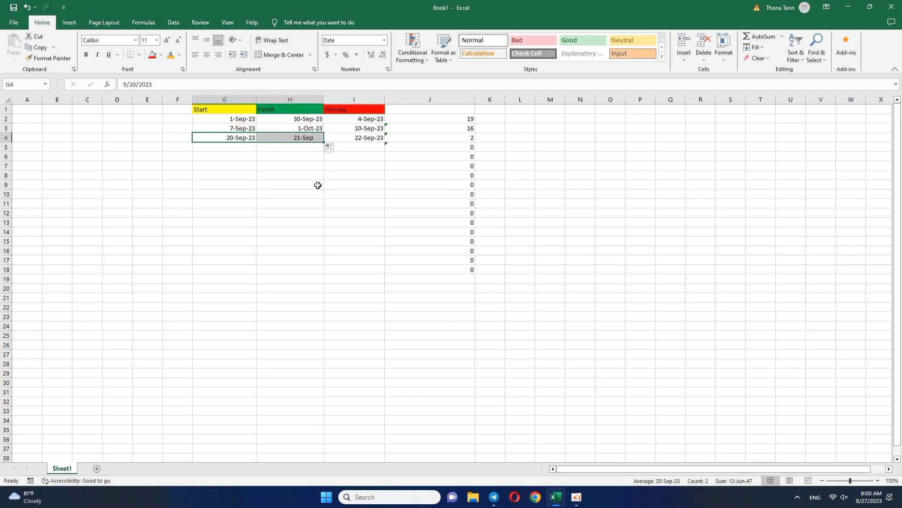
left_click(317, 185)
left_click(303, 136)
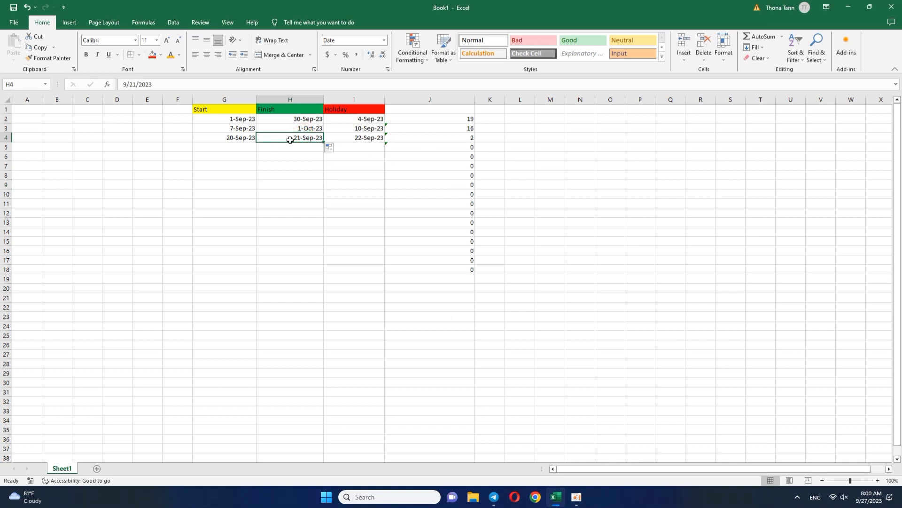
double_click(305, 138)
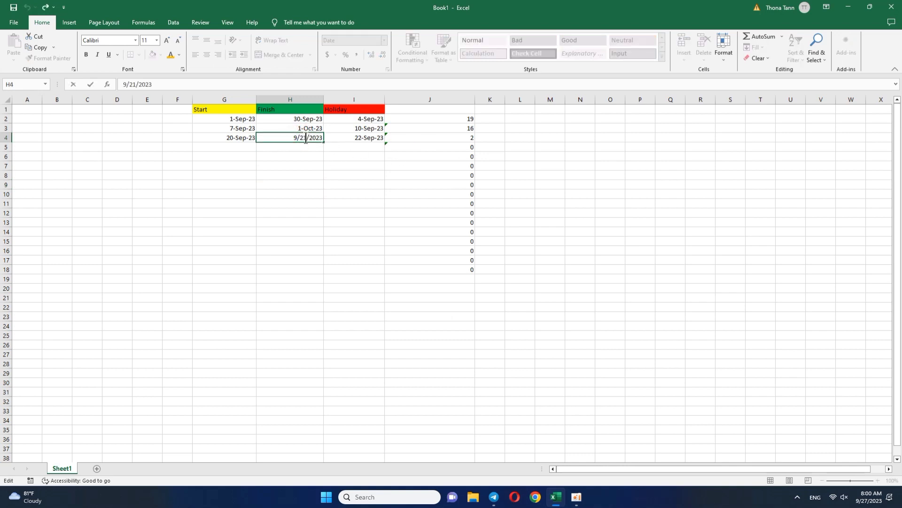
left_click_drag(306, 138, 304, 139)
type("5")
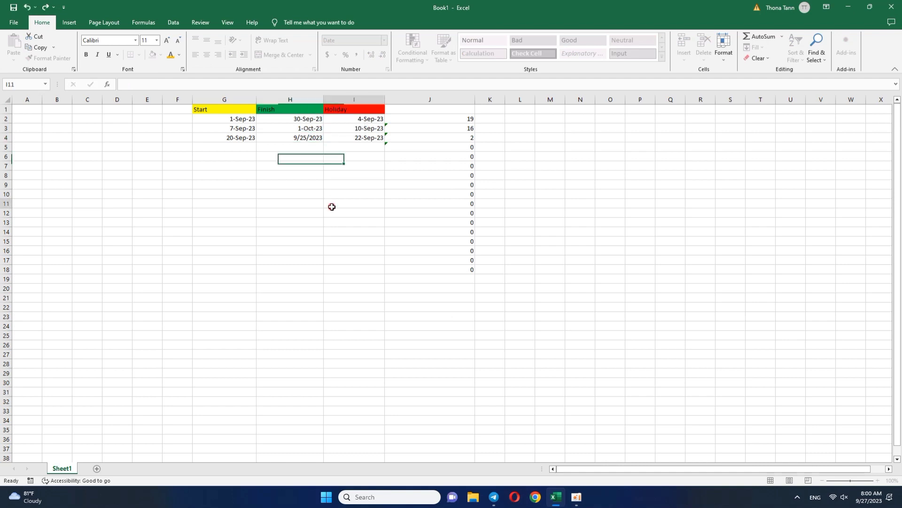
left_click(331, 206)
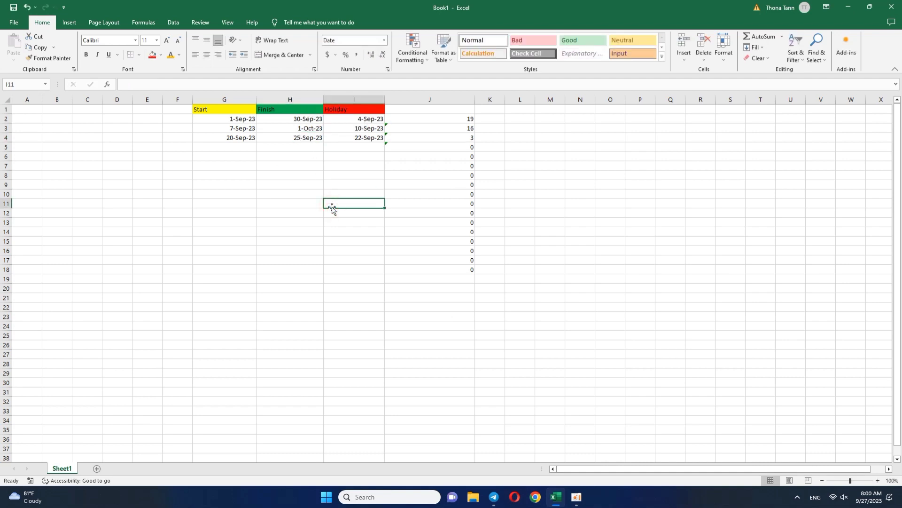
Enter the fourth holiday date 09-30-23 in cell I5
left_click(376, 148)
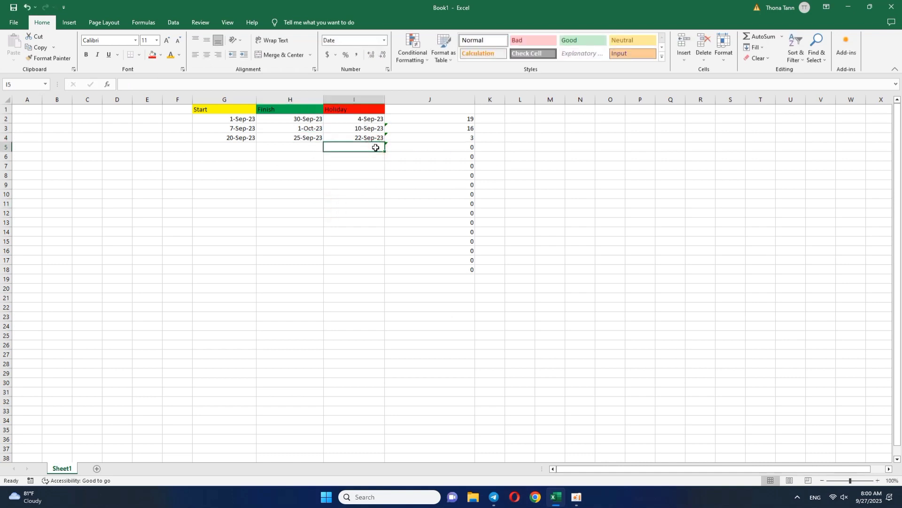
type("09-30-23")
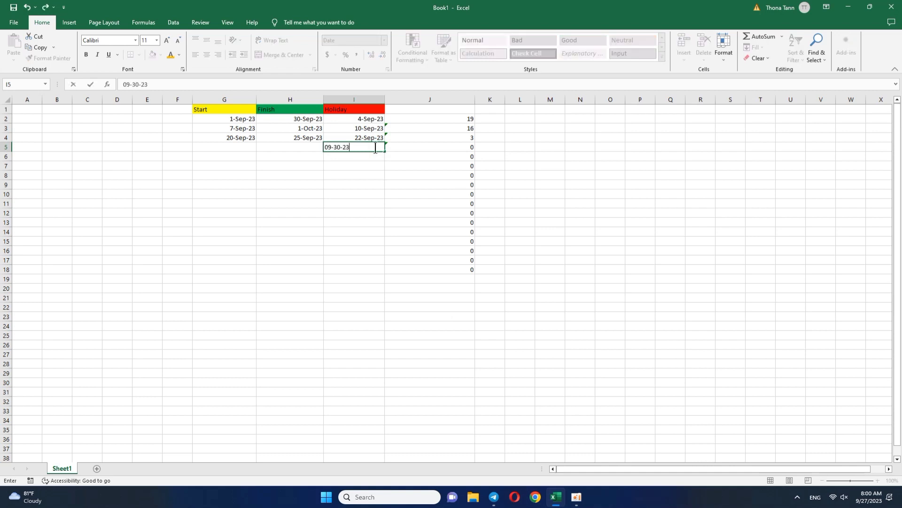
key("Return")
left_click(388, 184)
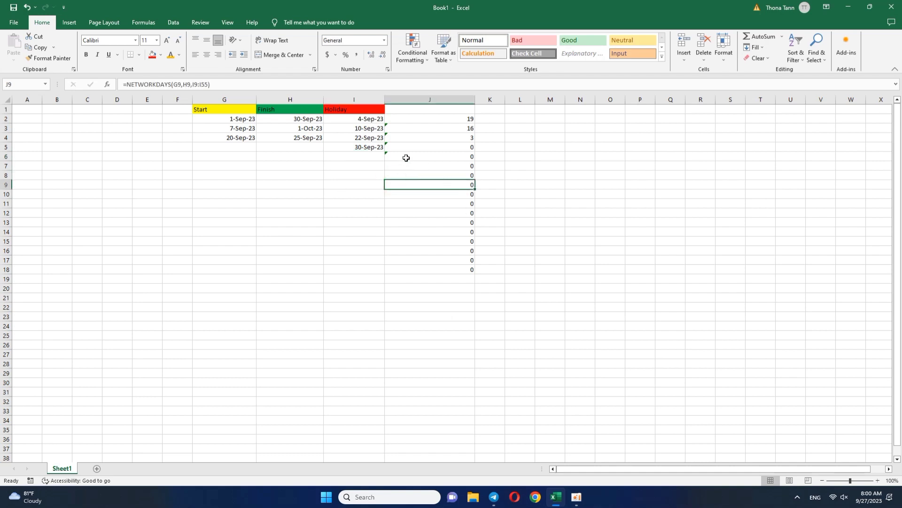
Extend the start dates from G4 down to G16 and the finish dates from H4 down to H16 as daily series
left_click(251, 138)
left_click_drag(257, 142, 254, 252)
left_click(319, 139)
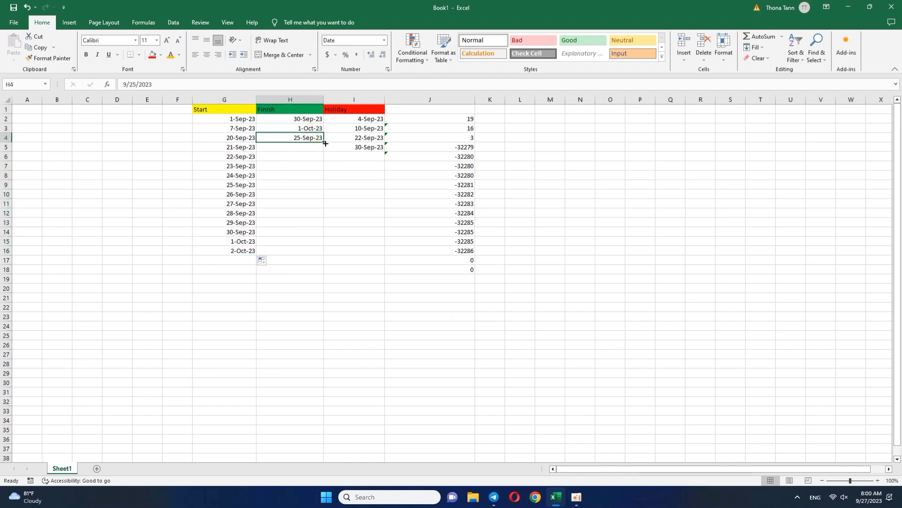
left_click_drag(325, 143, 314, 255)
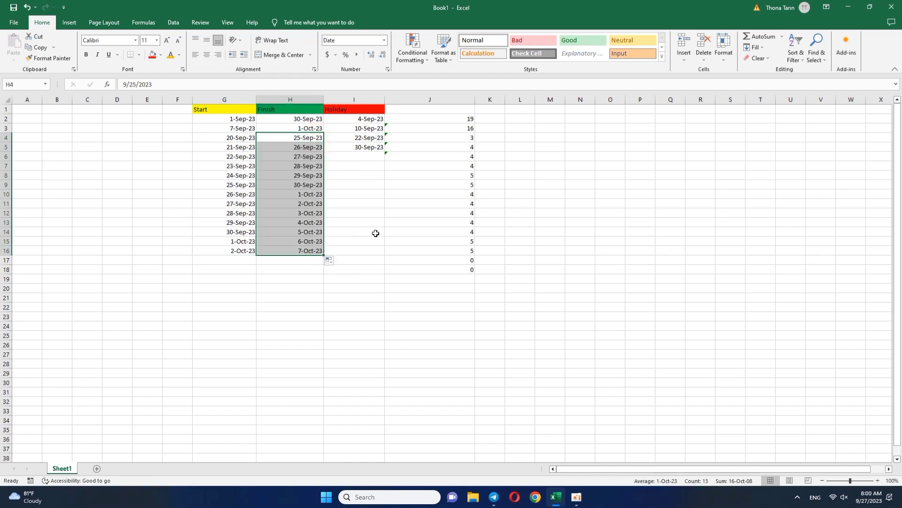
left_click(376, 234)
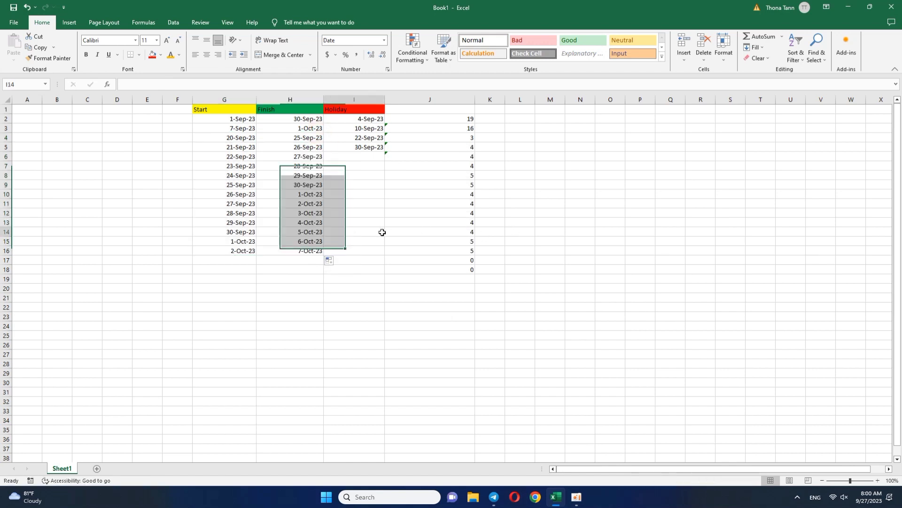
left_click(376, 174)
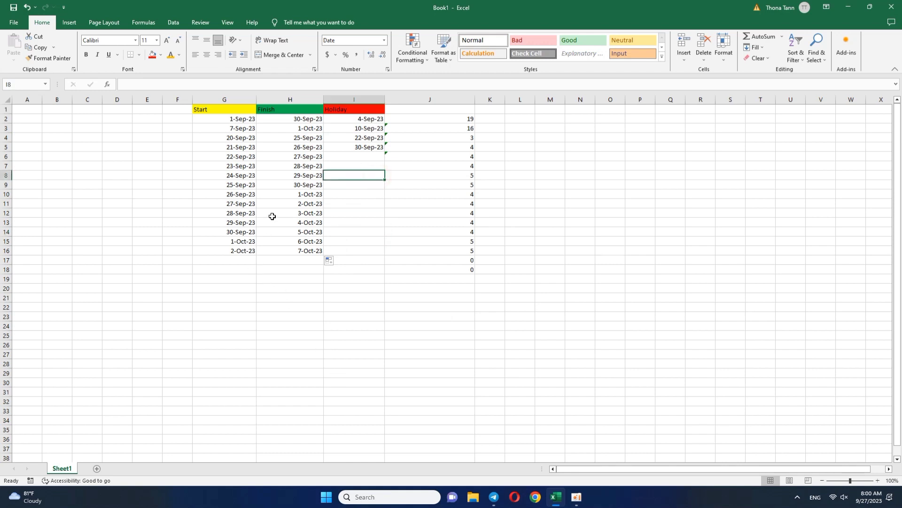
left_click(689, 240)
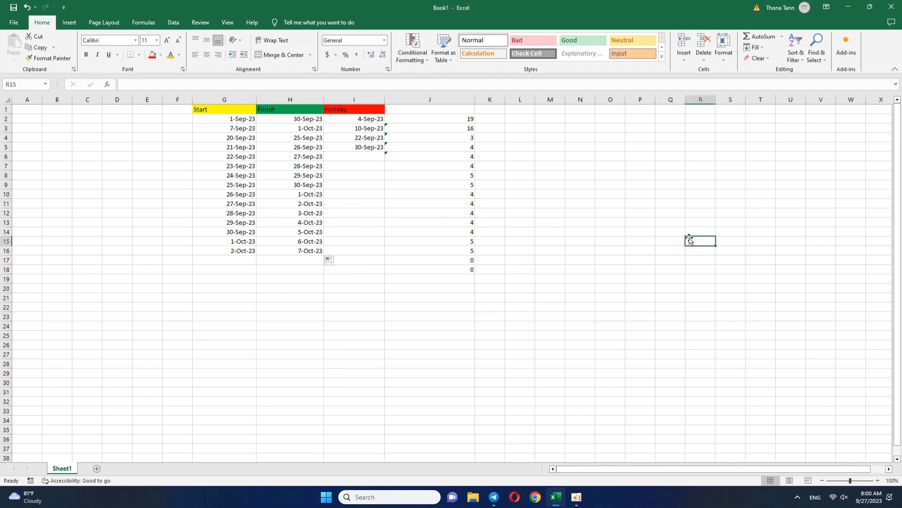